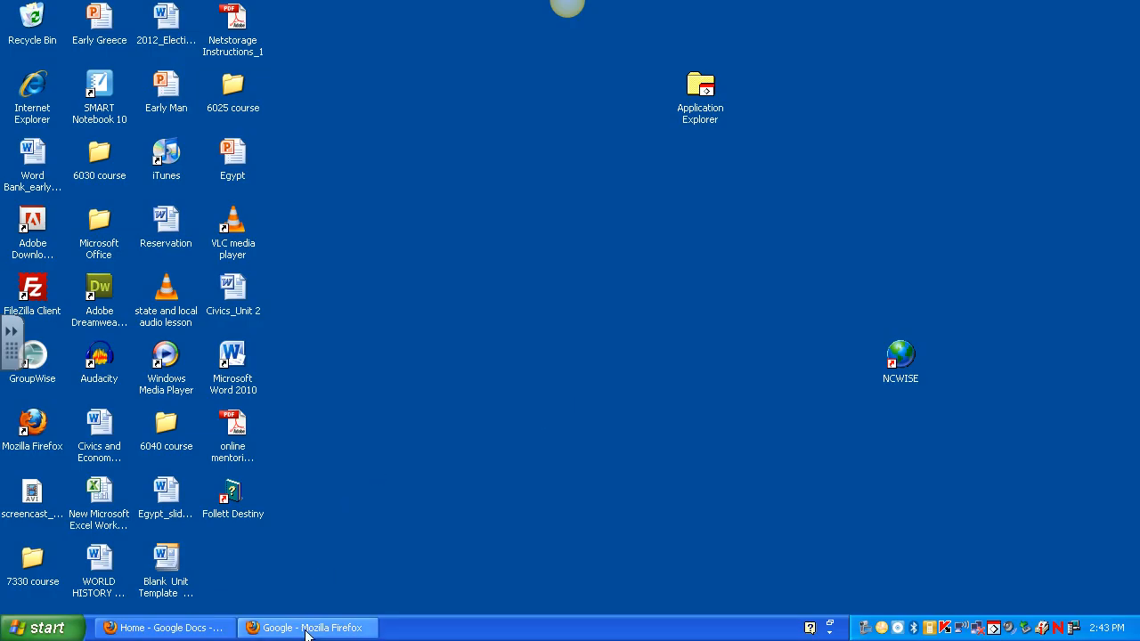
Step: Open Gmail's page for creating a new Google Account and examine the sign-up form from the name fields to the final options
click(307, 627)
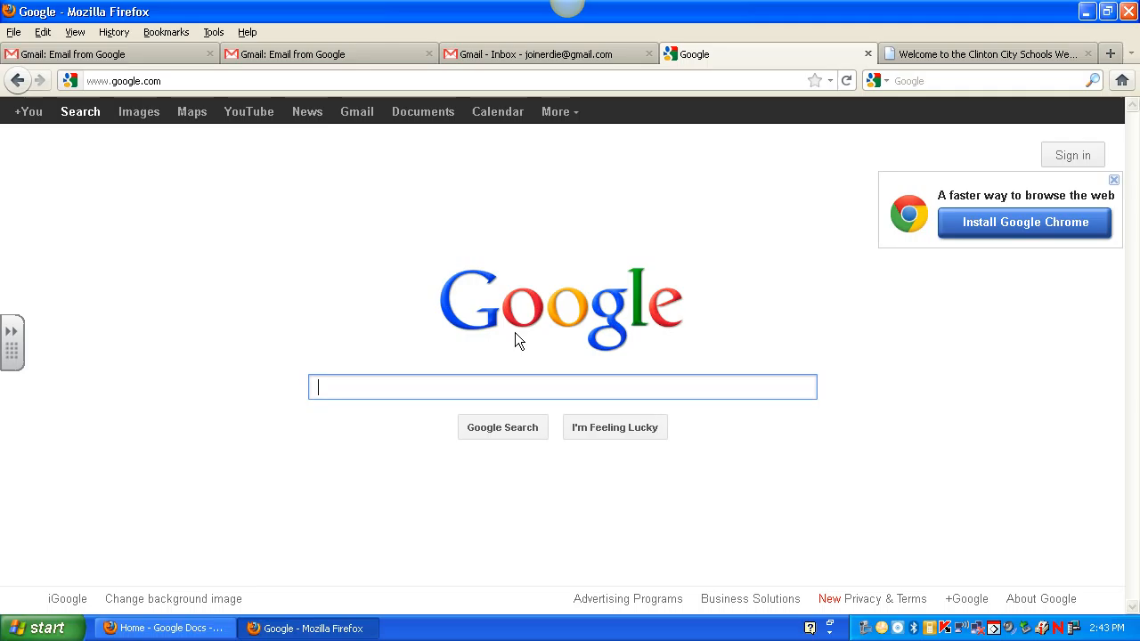
click(355, 115)
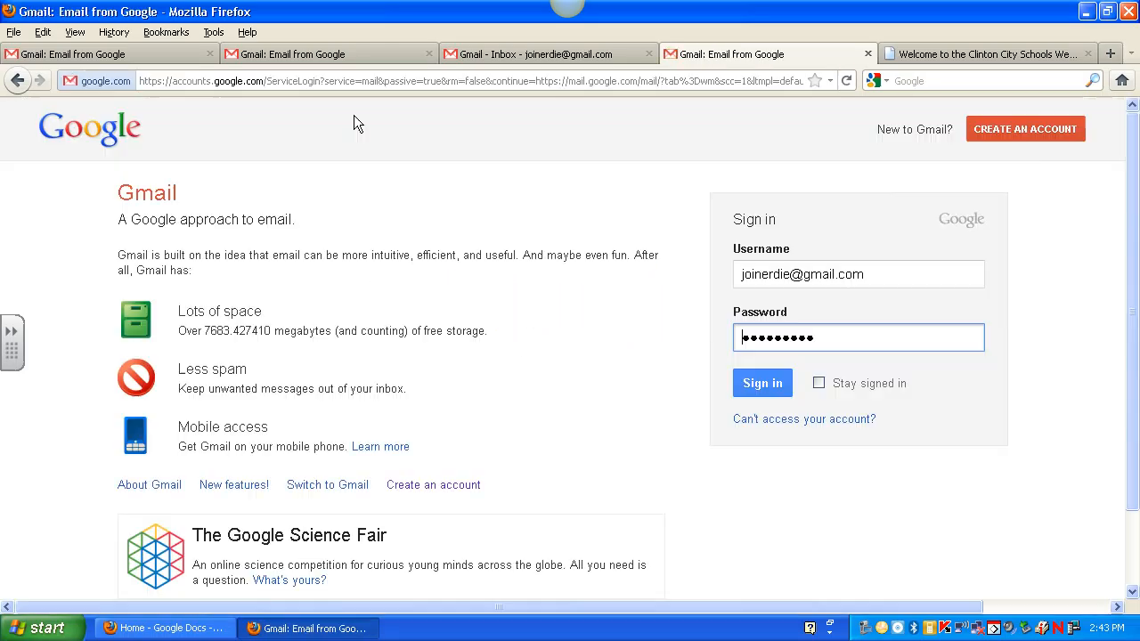
click(999, 130)
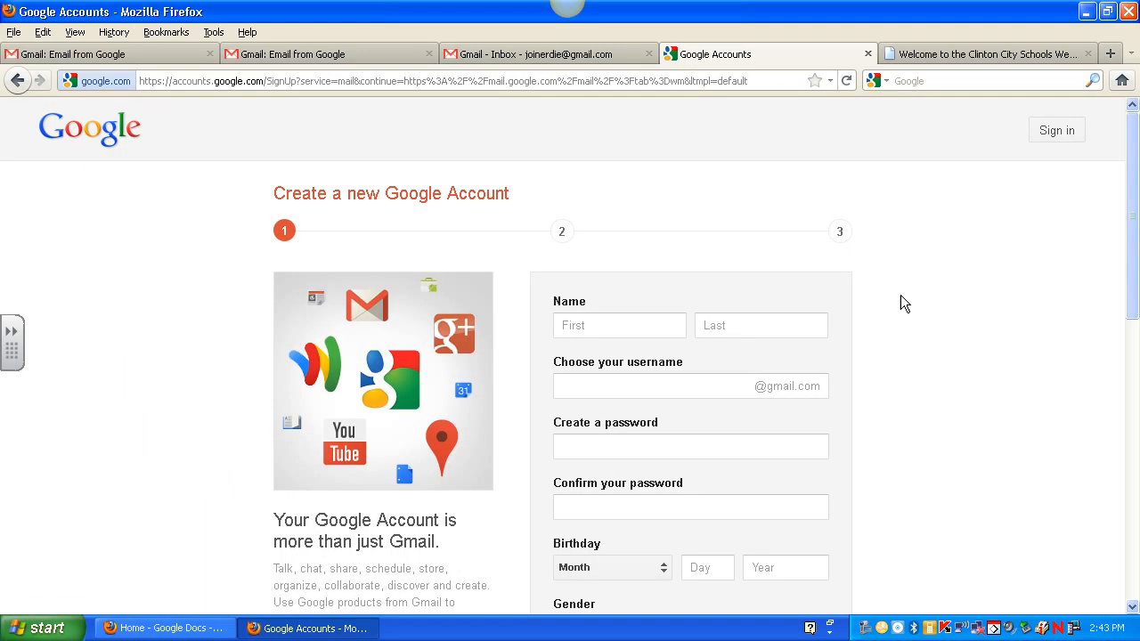
scroll(899, 309, down, 2)
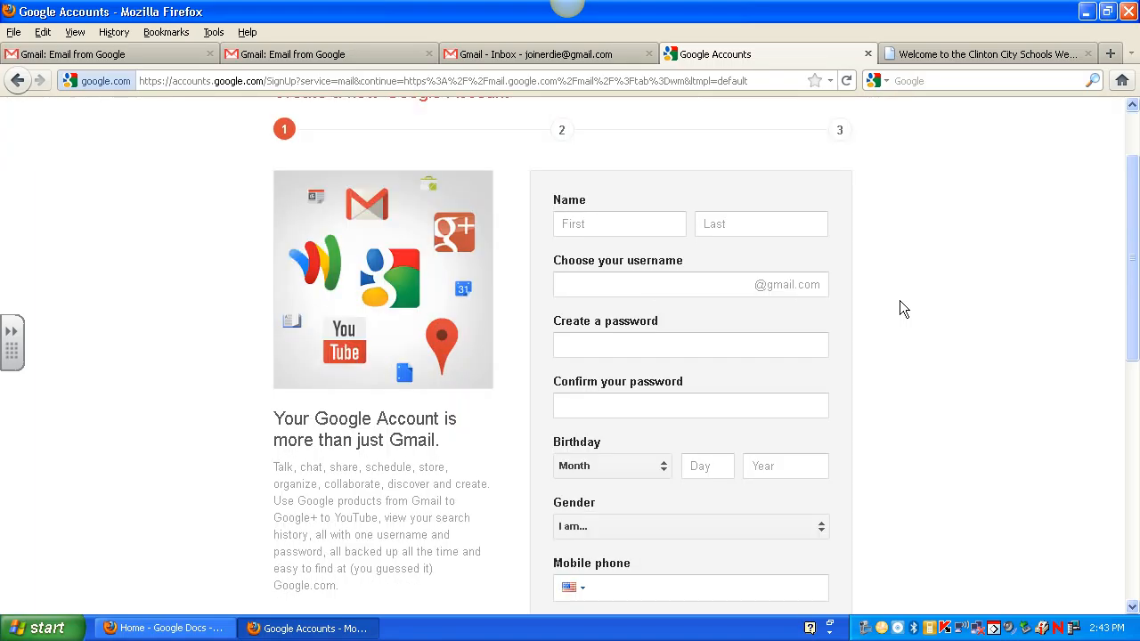
scroll(901, 307, down, 10)
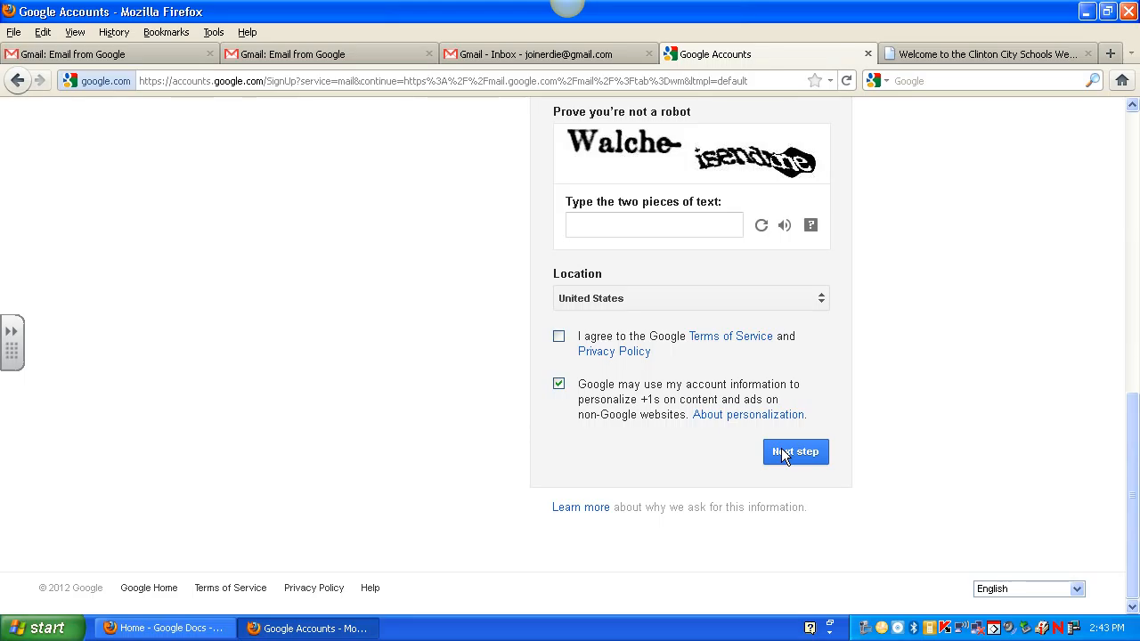
scroll(837, 441, up, 12)
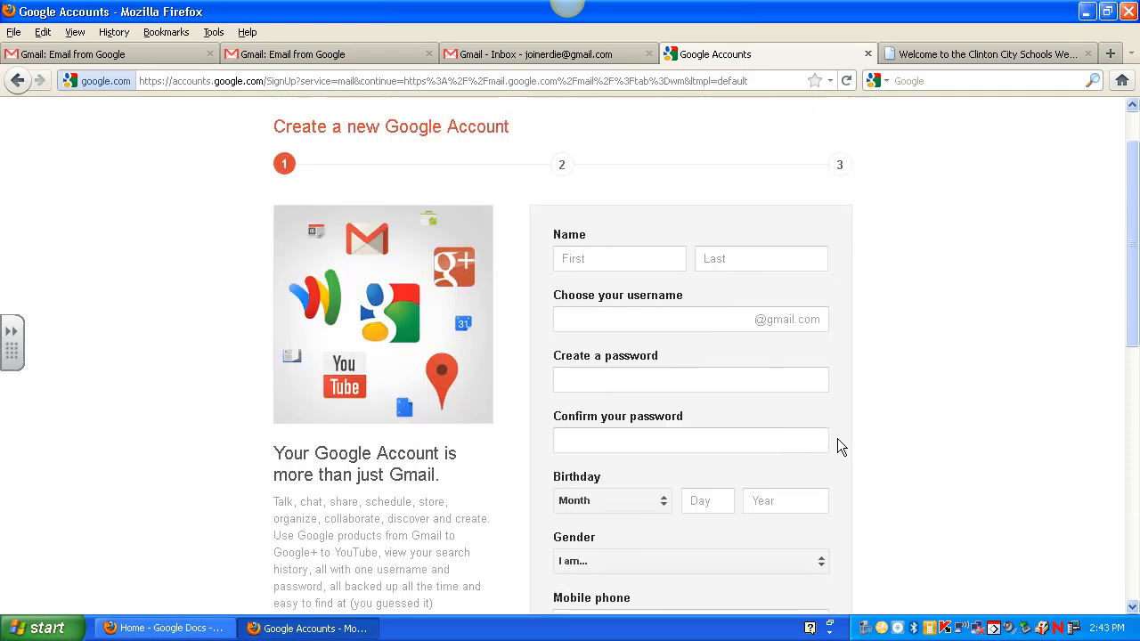
scroll(837, 438, up, 2)
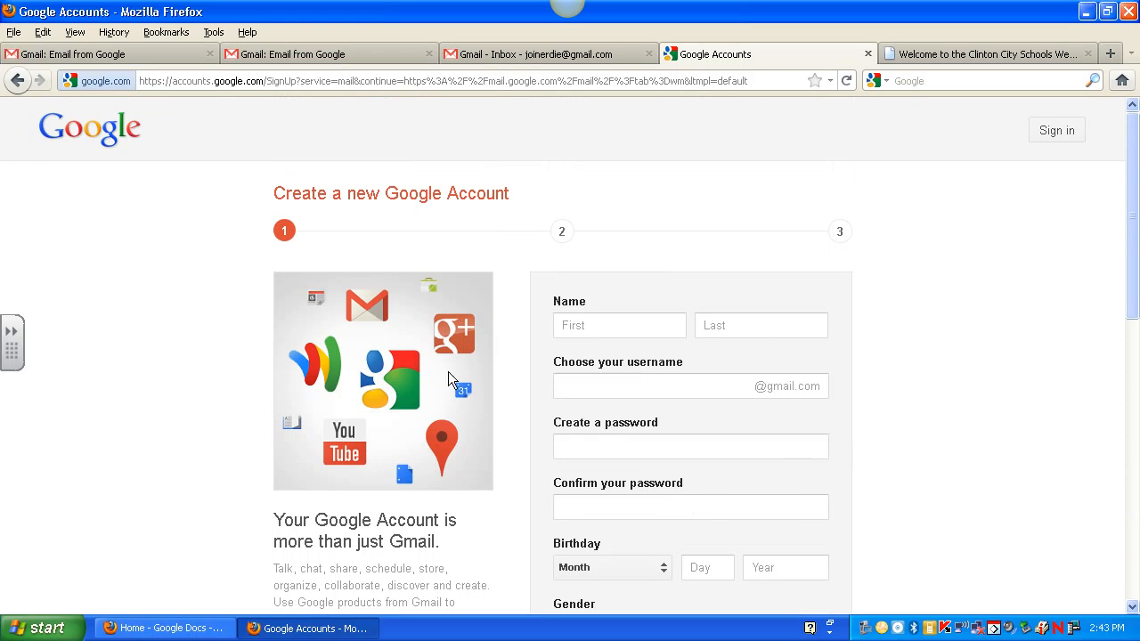
Step: Return to the Gmail sign-in page, sign in with the prefilled credentials, and open the account's Documents list
click(17, 81)
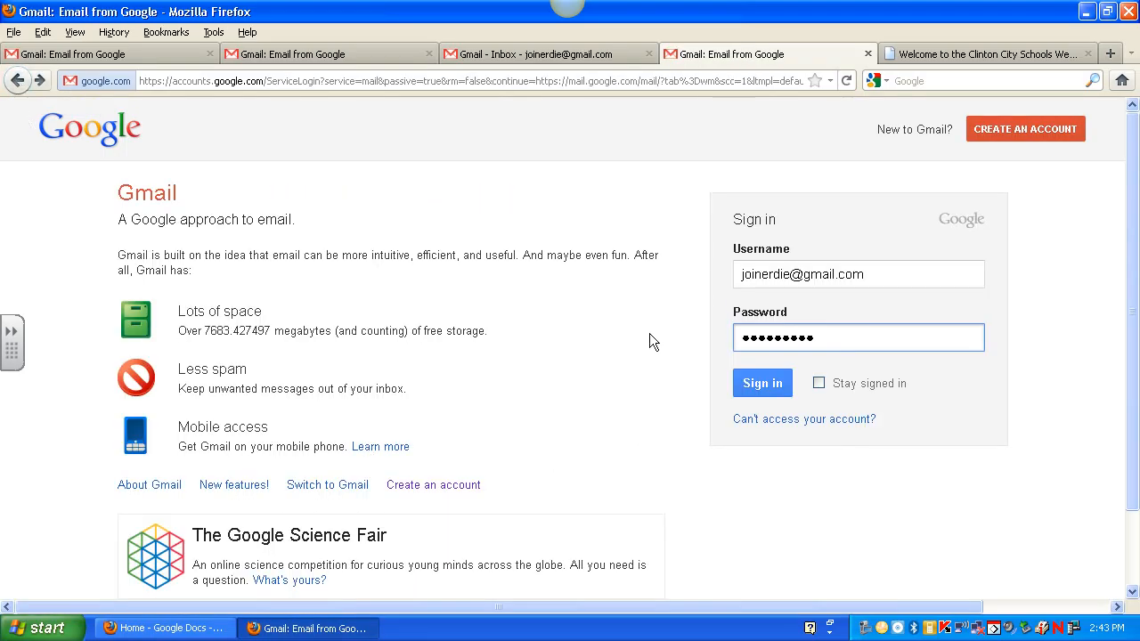
click(766, 386)
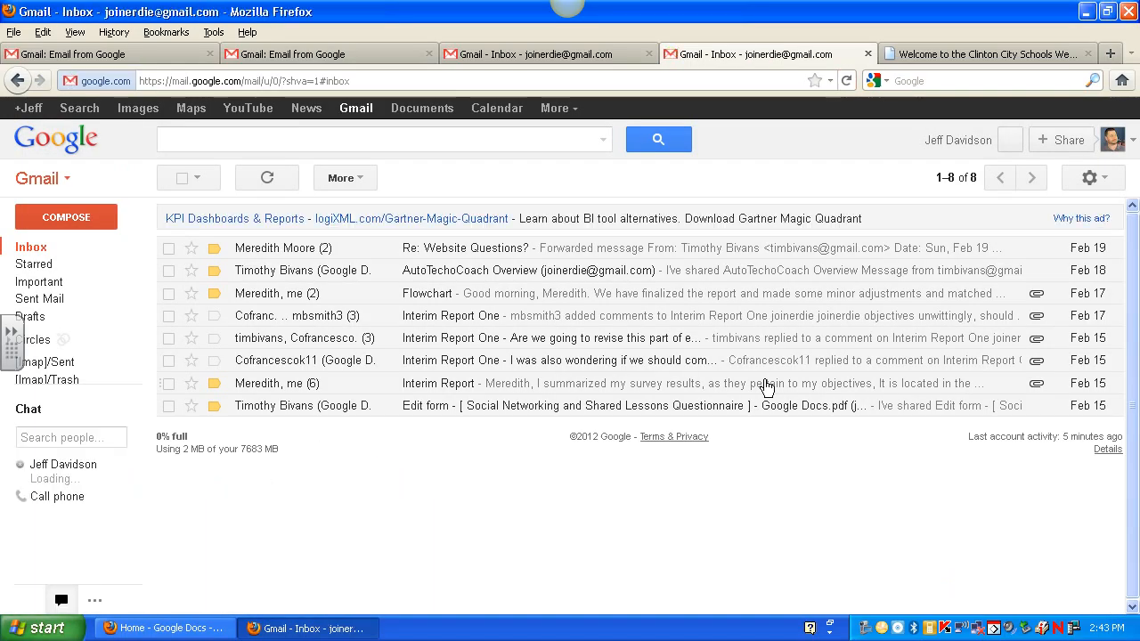
click(410, 114)
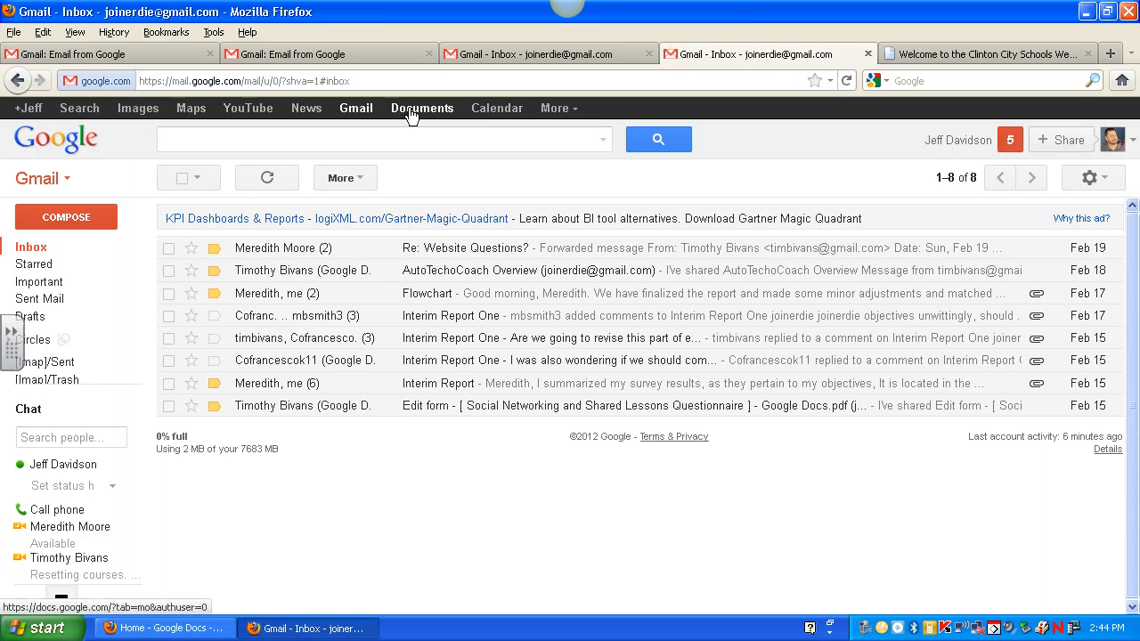
click(410, 114)
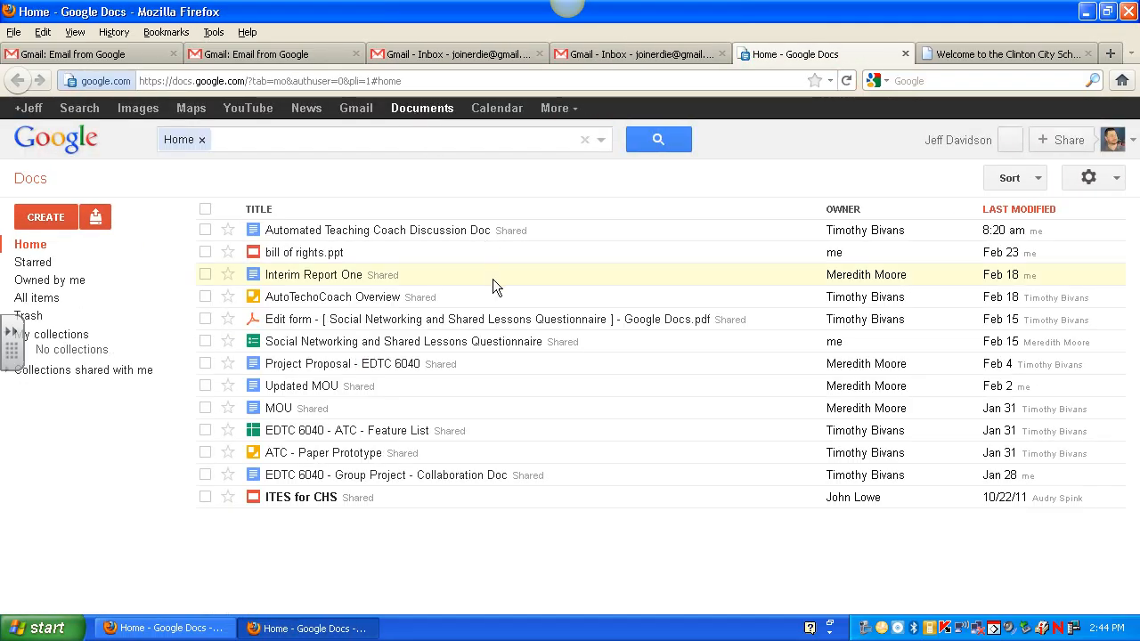
Step: Switch to the other Firefox window showing the Google Docs home list and examine its options for creating and uploading files
click(1085, 13)
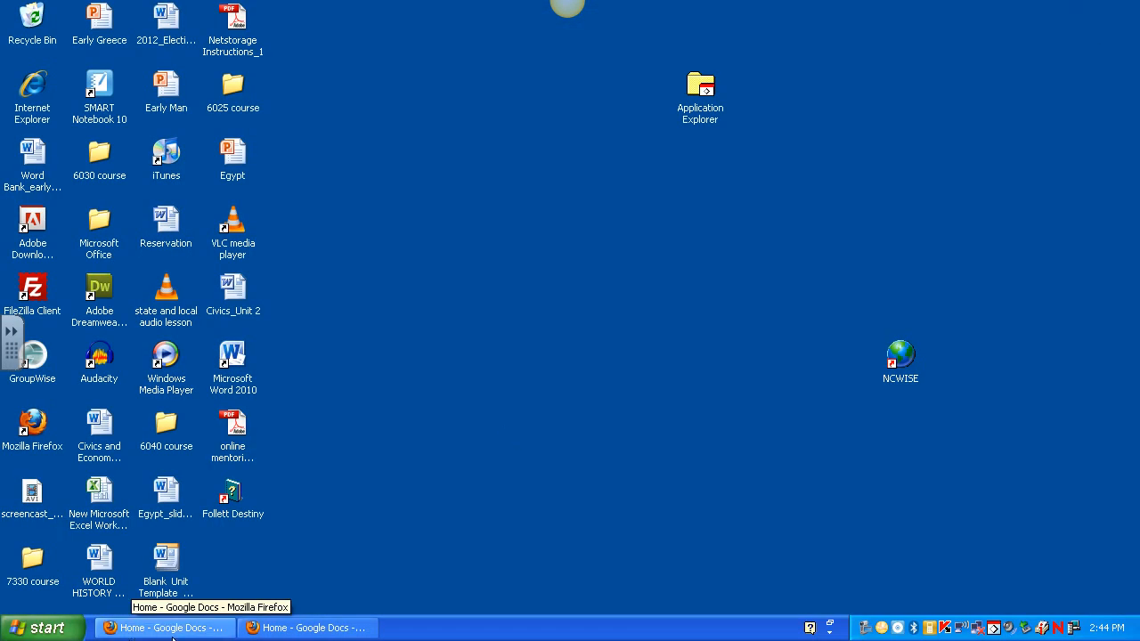
click(172, 629)
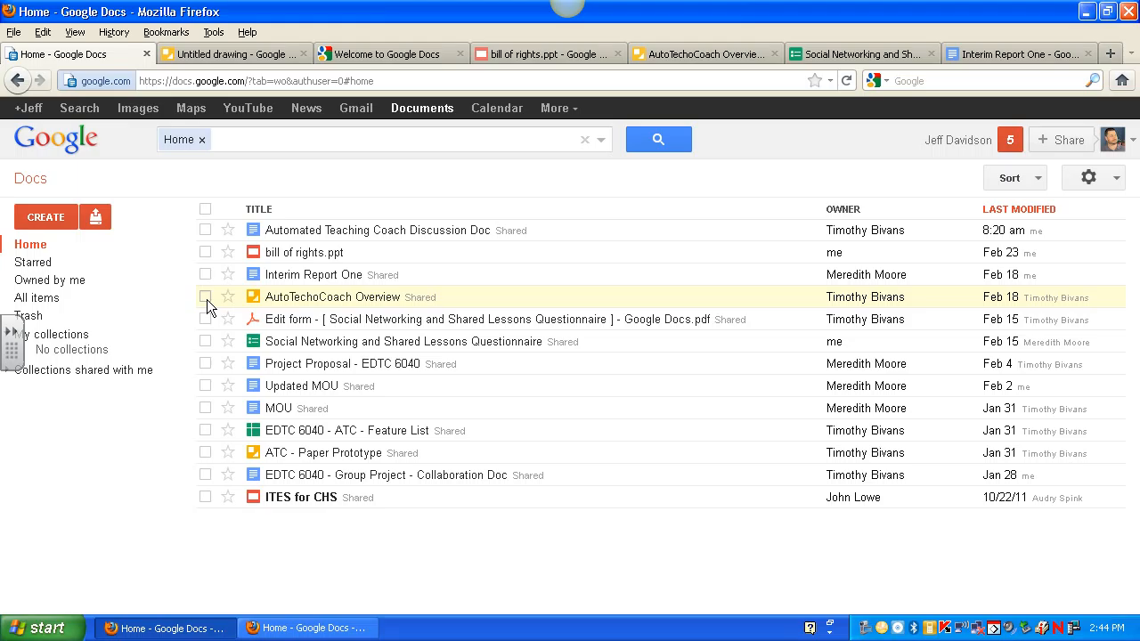
click(39, 221)
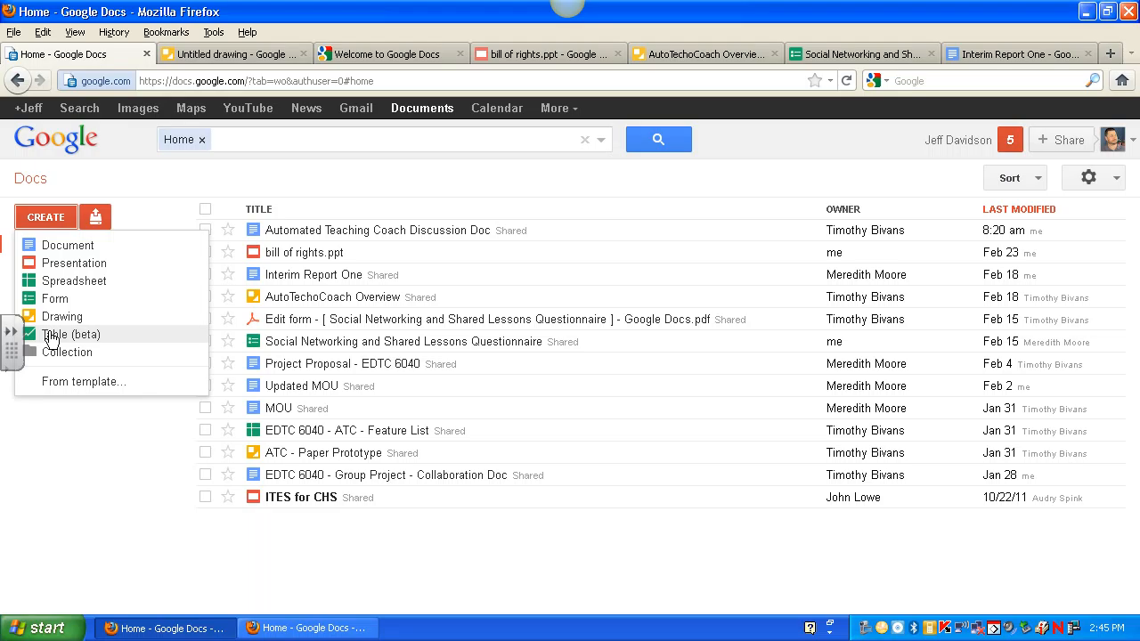
click(149, 204)
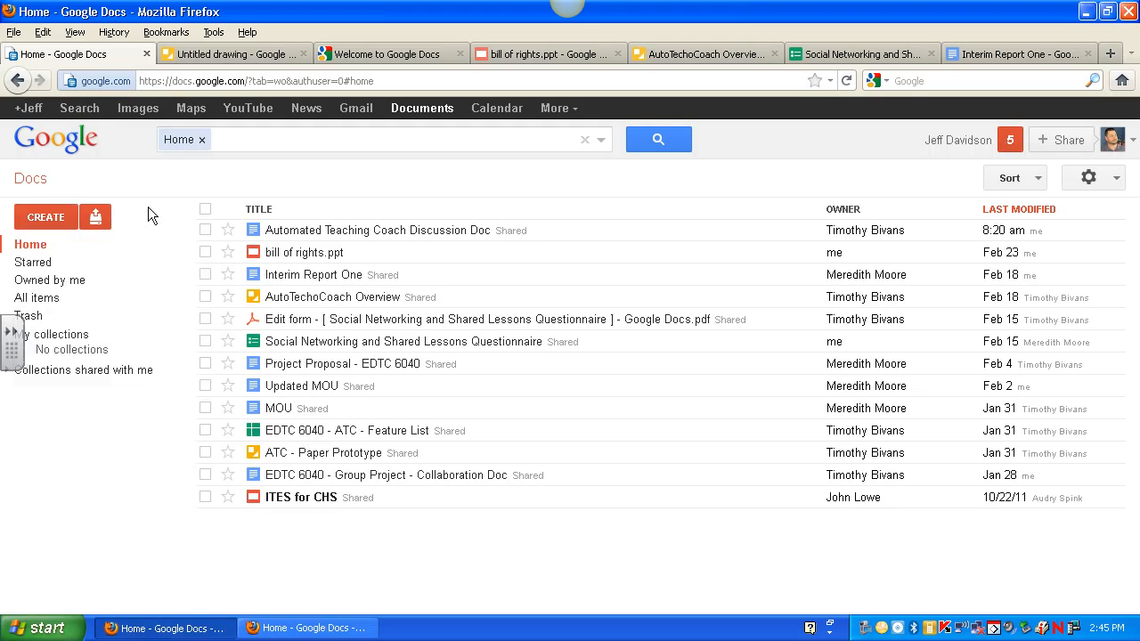
click(95, 221)
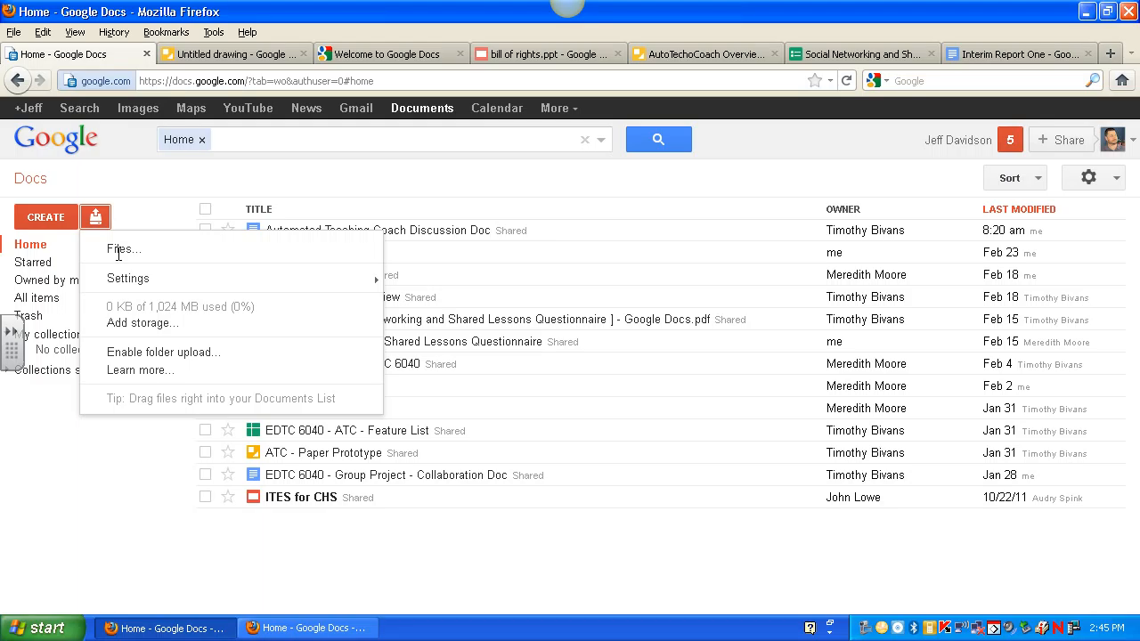
click(145, 204)
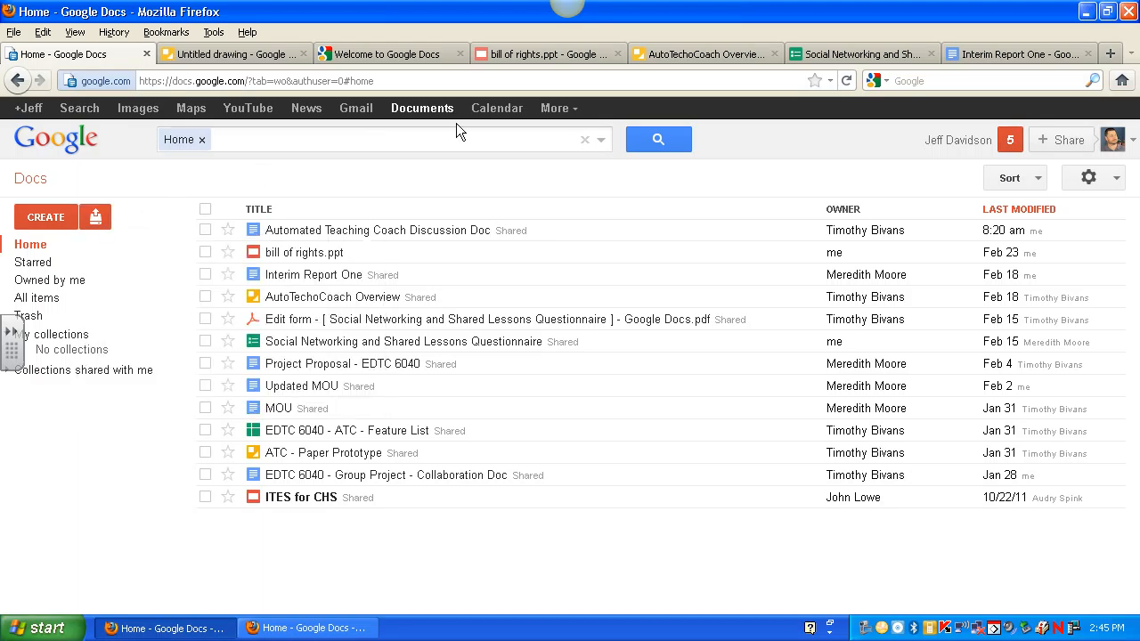
Step: View the already open bill of rights.ppt presentation and return to the Google Docs home list
click(502, 55)
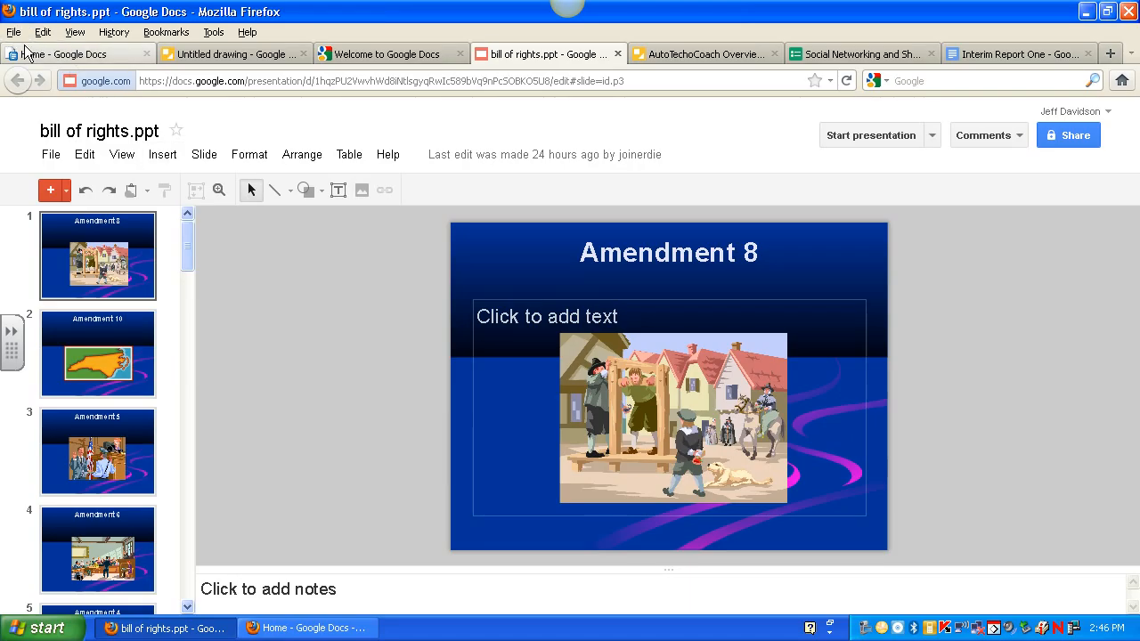
click(67, 59)
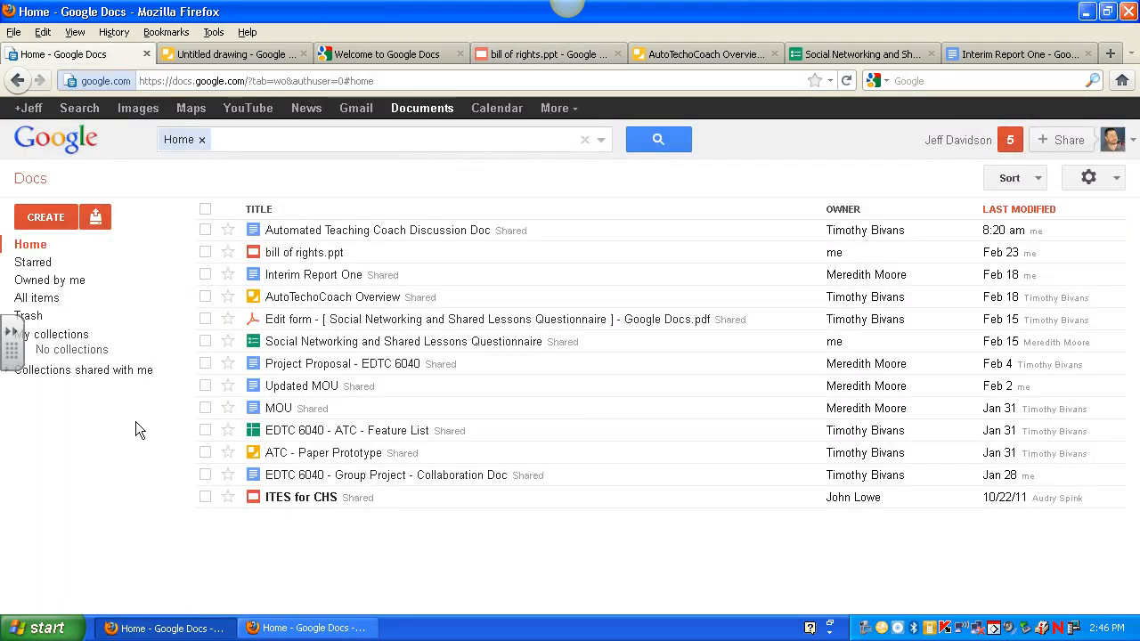
Step: Examine the sharing settings of Automated Teaching Coach Discussion Doc, including the options for adding people, and close them without sharing
click(205, 230)
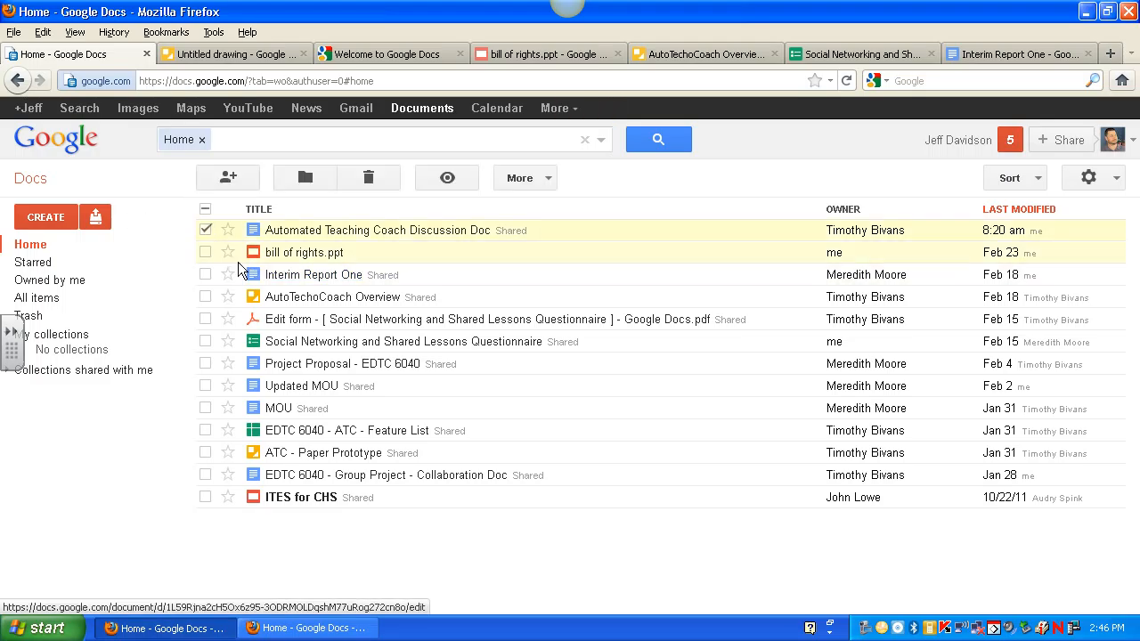
click(225, 182)
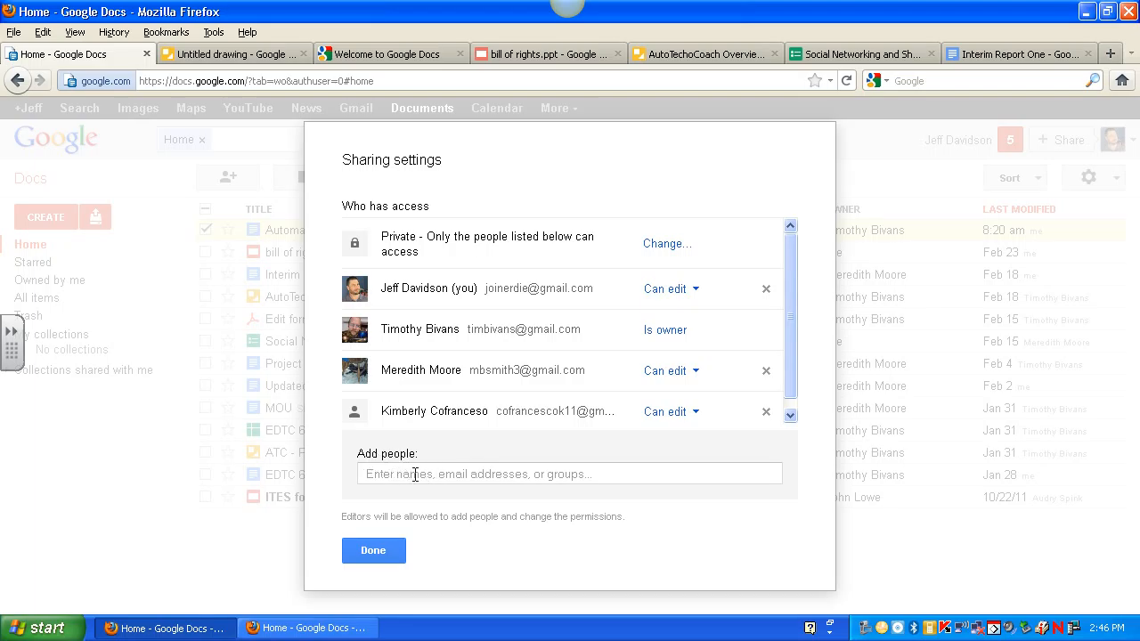
click(415, 475)
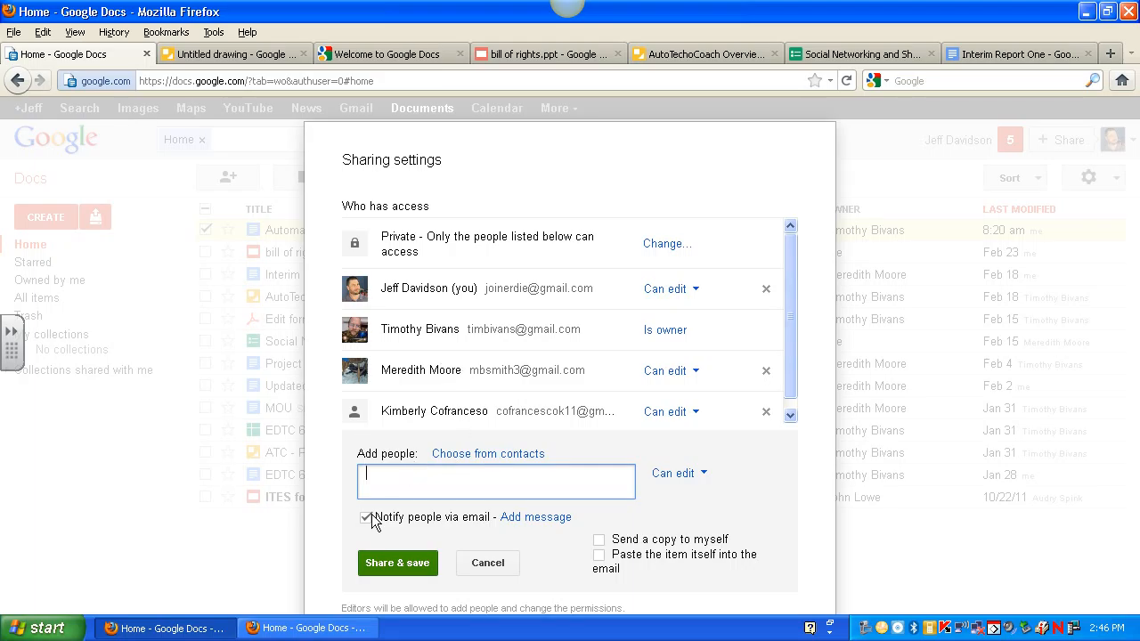
click(486, 566)
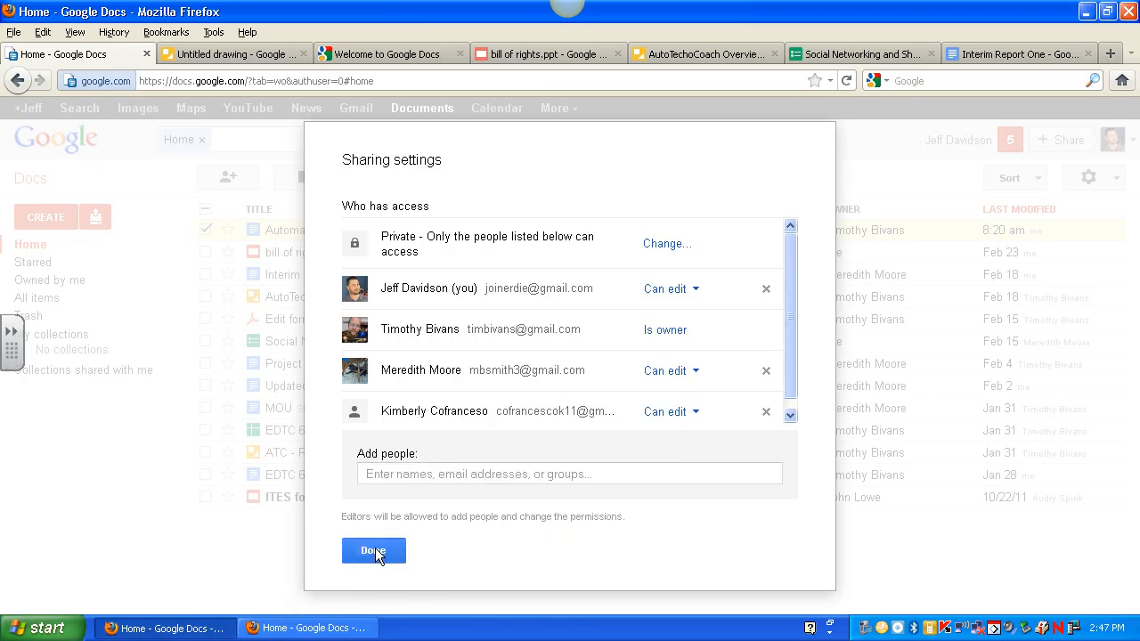
click(375, 549)
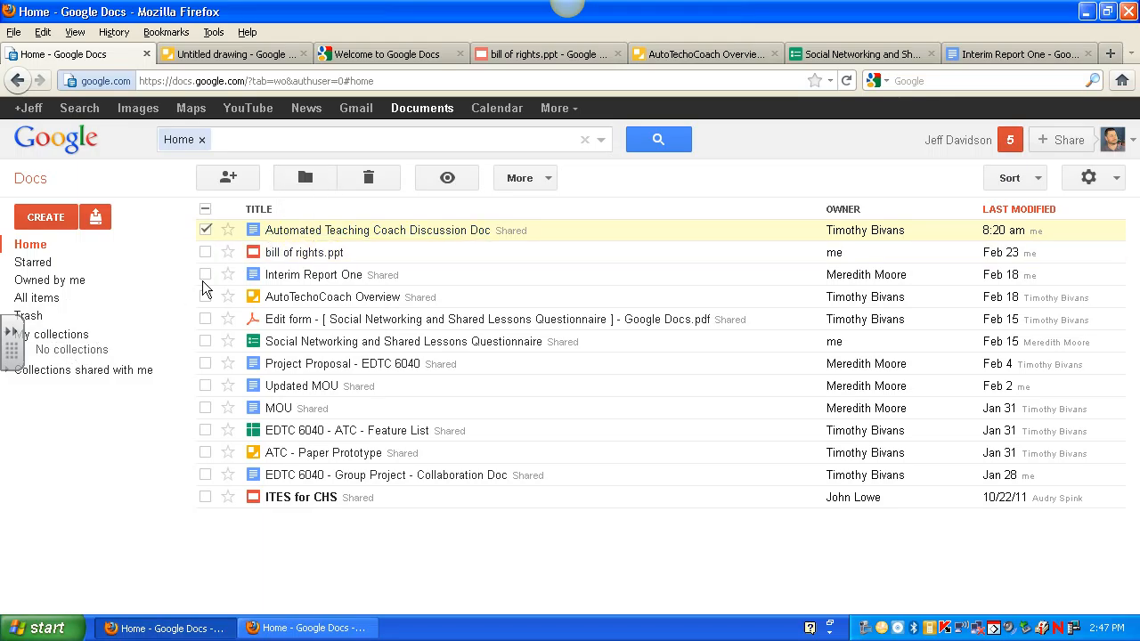
Step: Add bill of rights.ppt, Interim Report One and AutoTechoCoach Overview to the selection and place all four selected files in My collections
click(206, 251)
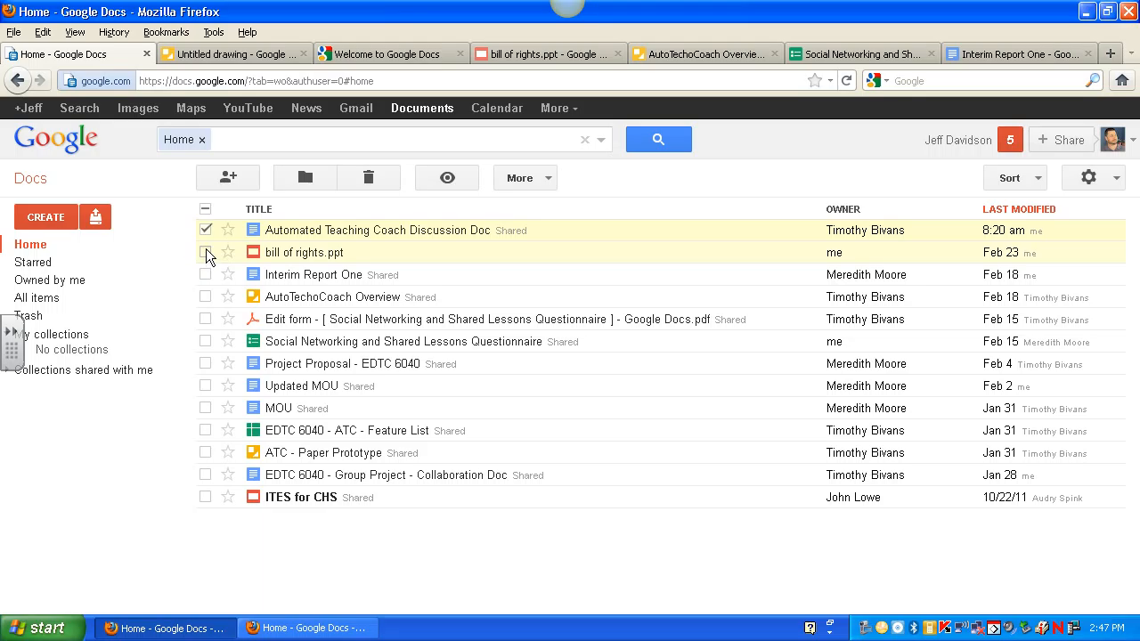
click(205, 296)
drag(534, 249, 40, 343)
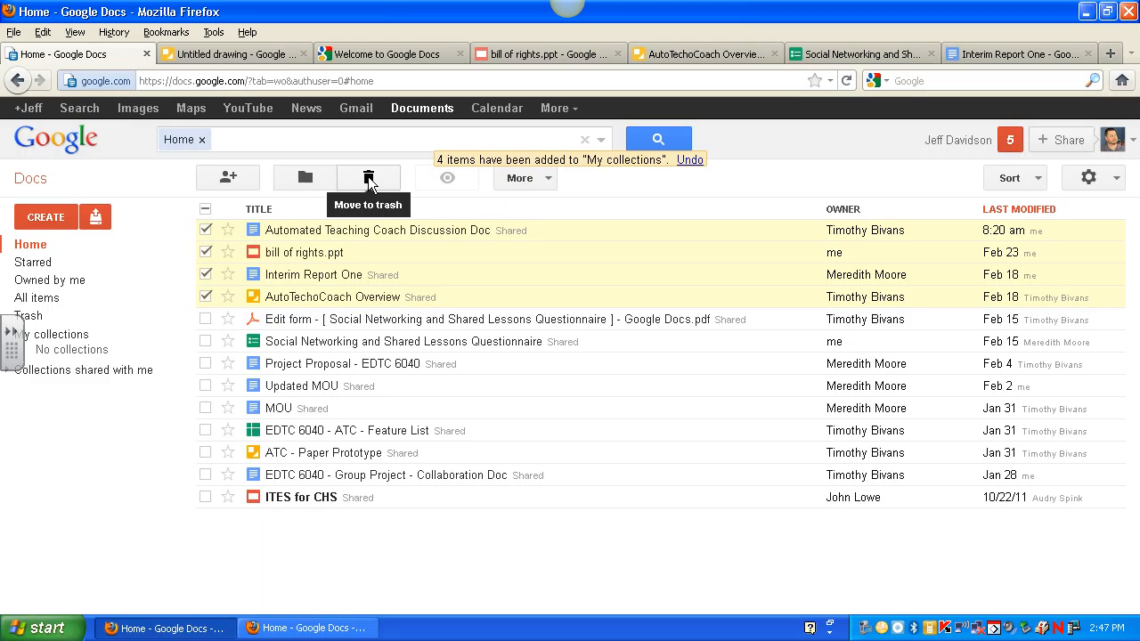
Step: Examine the additional actions available for the selected files, including the sharing choices, and the sort orders for the document list
click(549, 181)
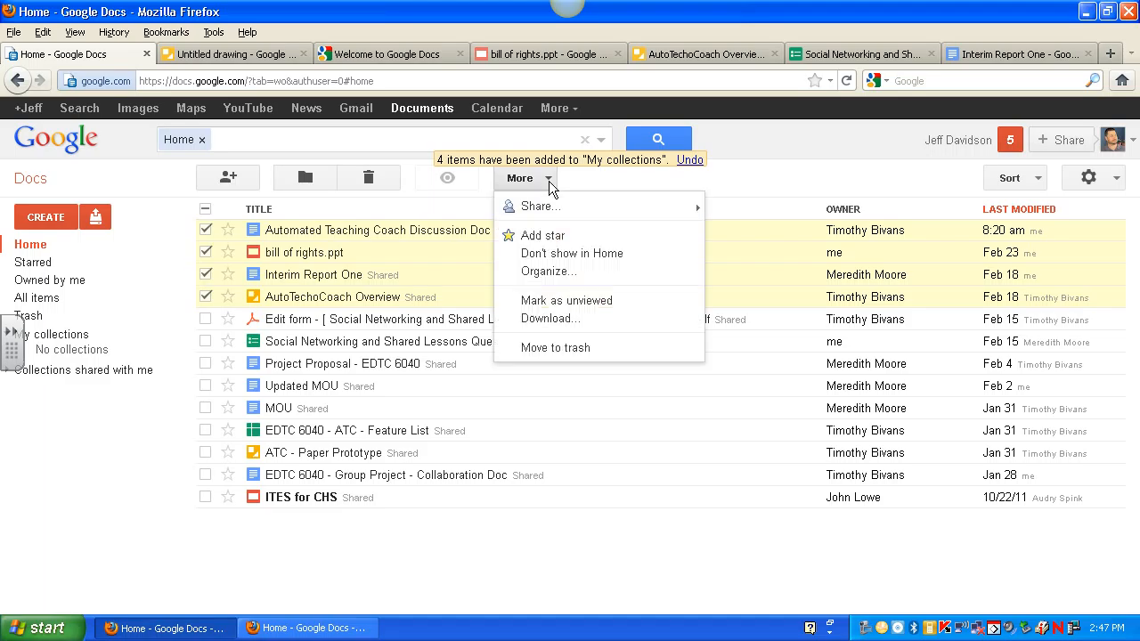
mouse_move(557, 217)
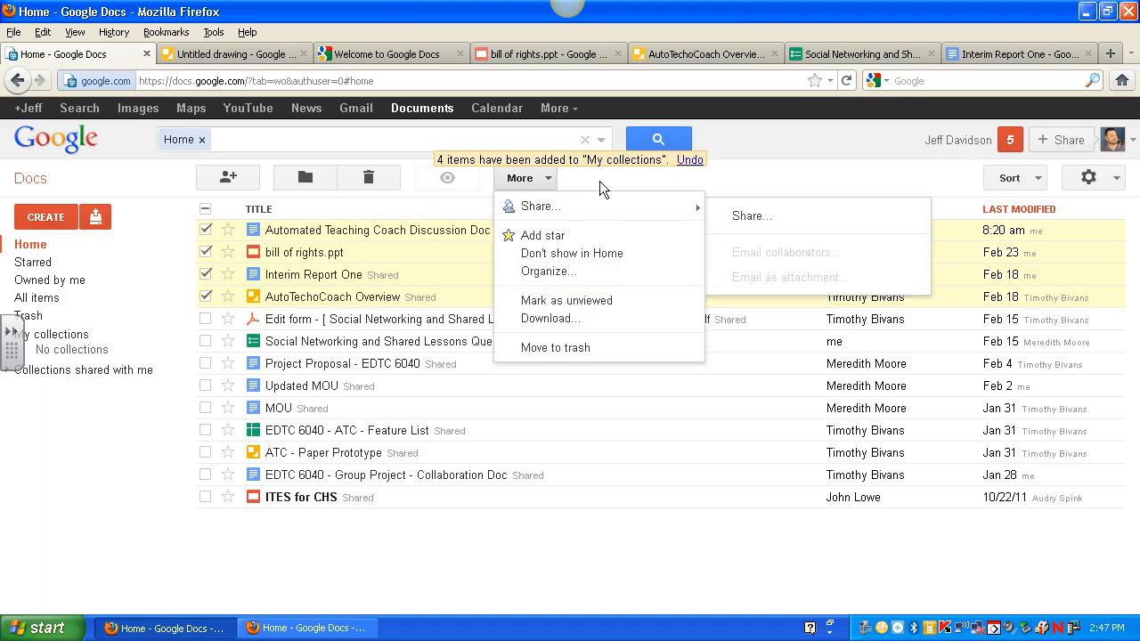
click(599, 180)
right_click(461, 231)
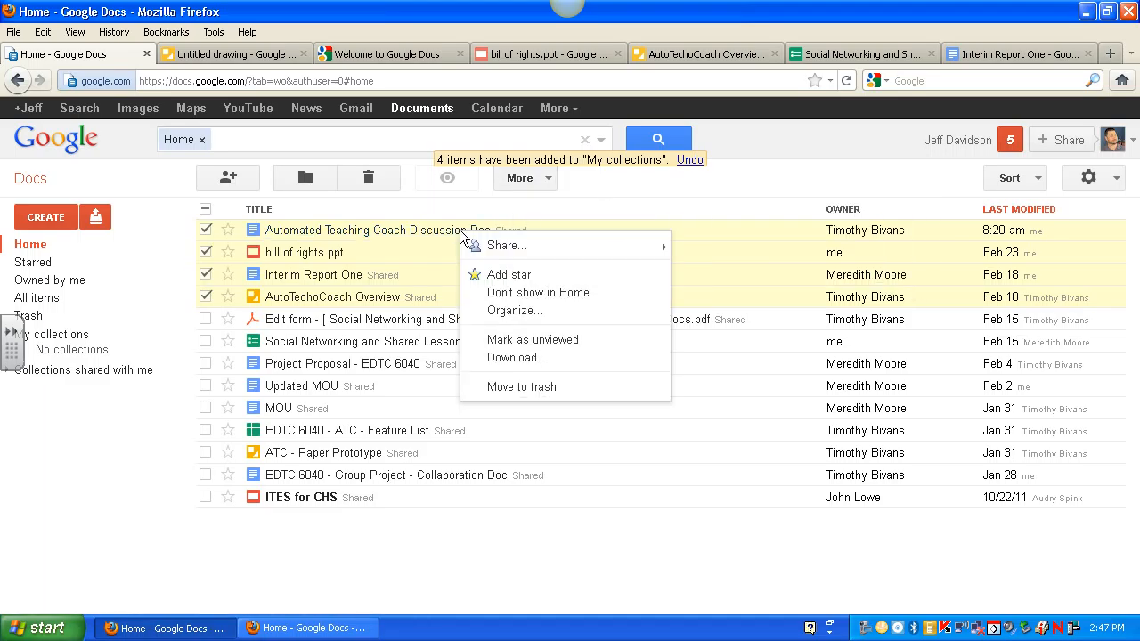
click(609, 192)
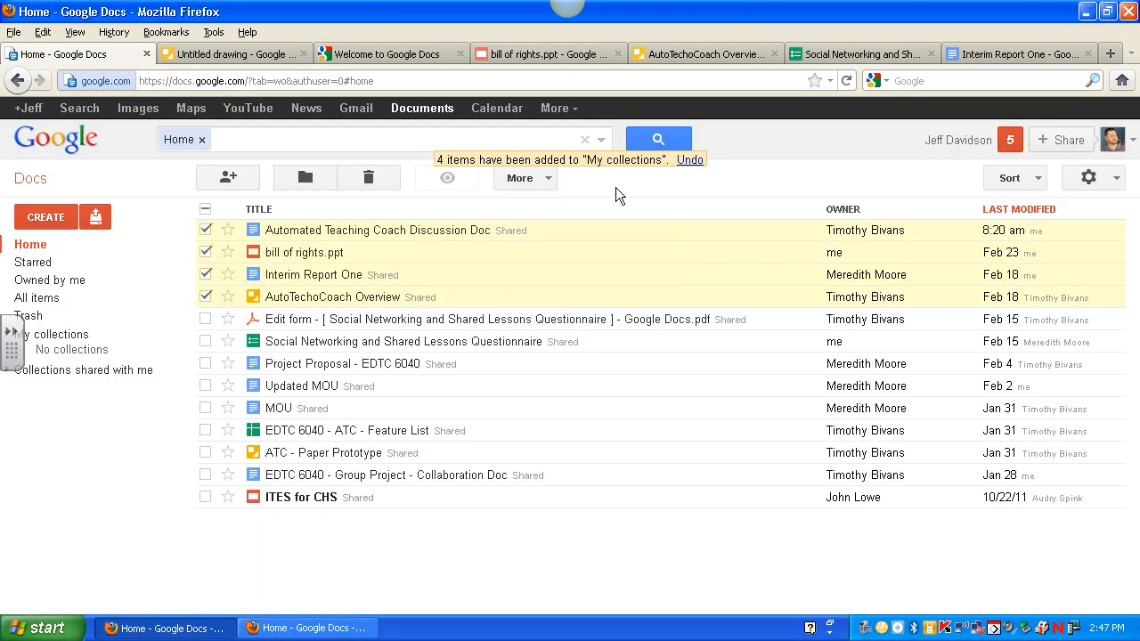
click(1038, 177)
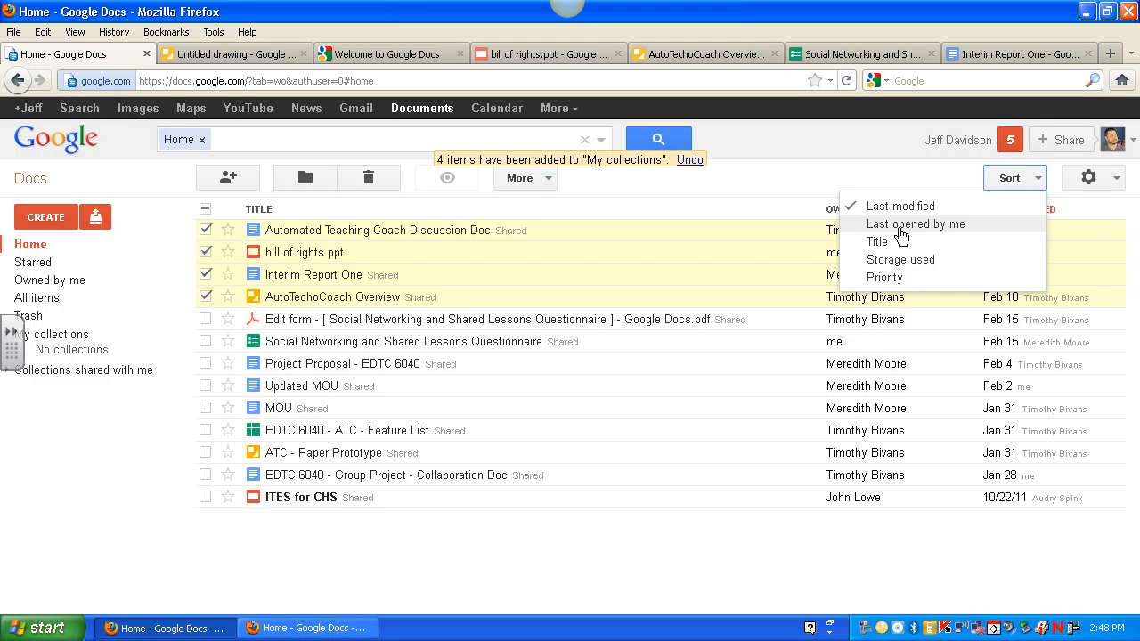
click(924, 176)
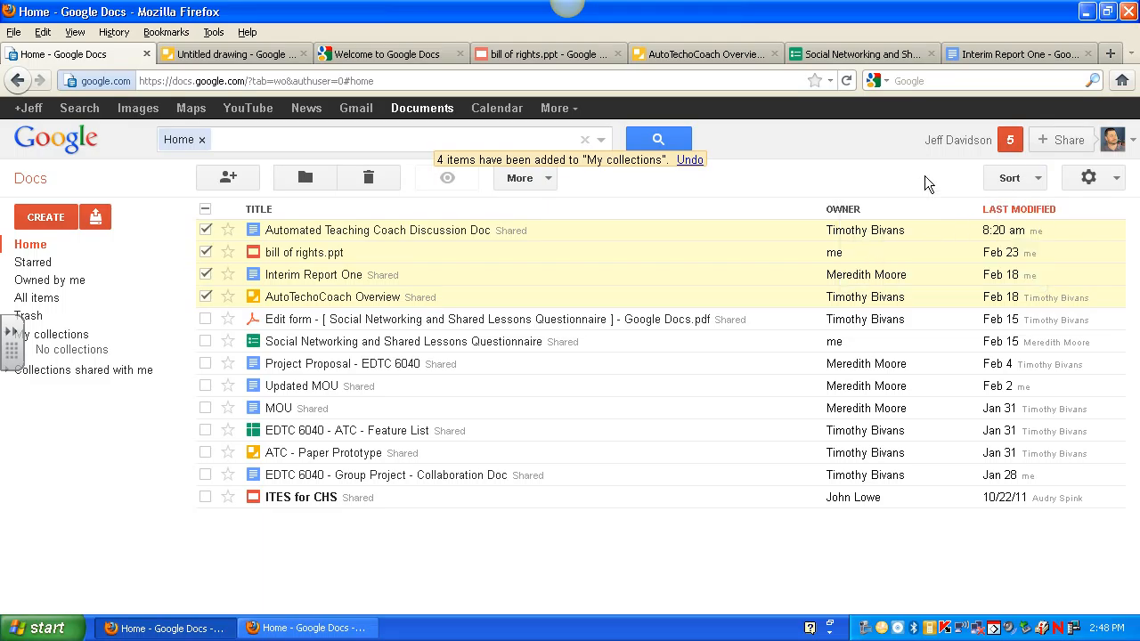
Step: Try the Comfortable and Cozy display densities for the document list, and set the density back to Compact
click(1117, 179)
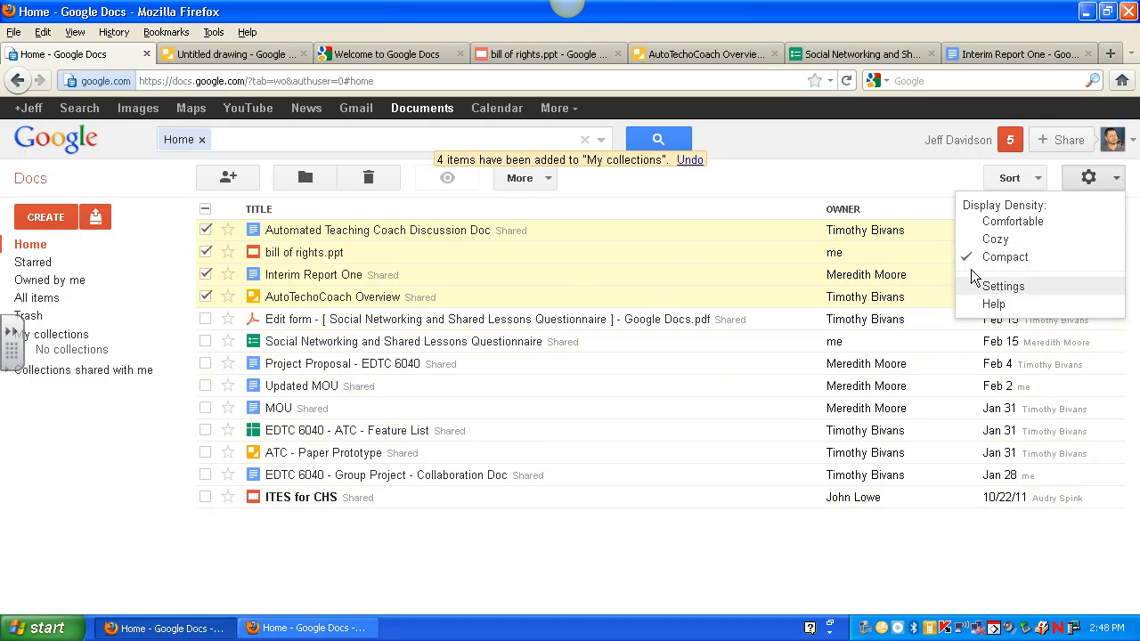
click(973, 223)
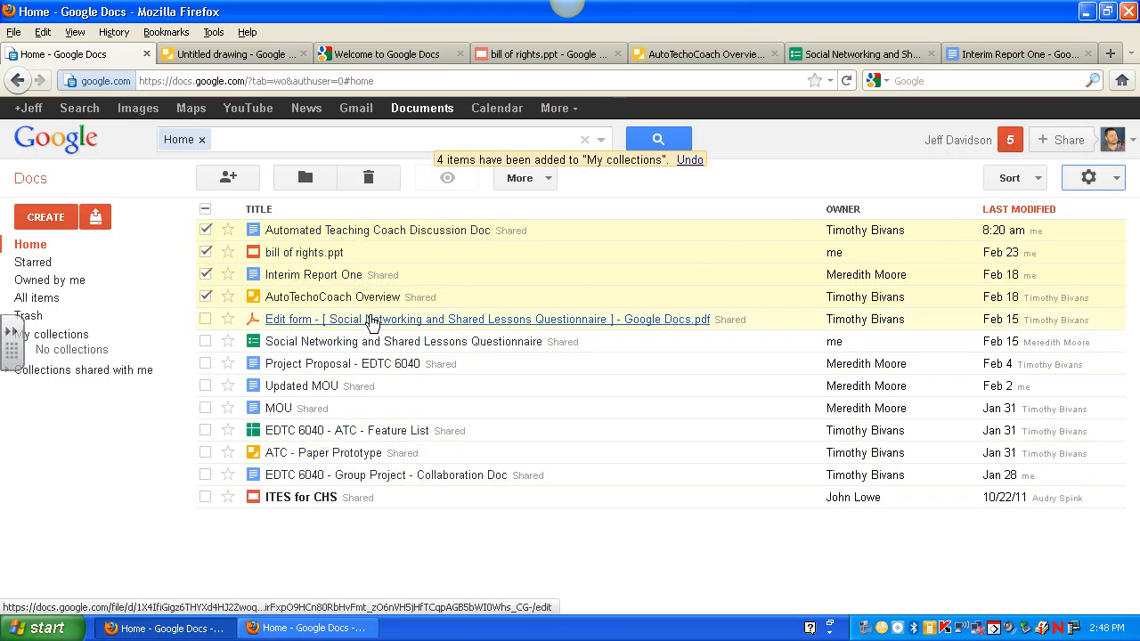
click(1094, 179)
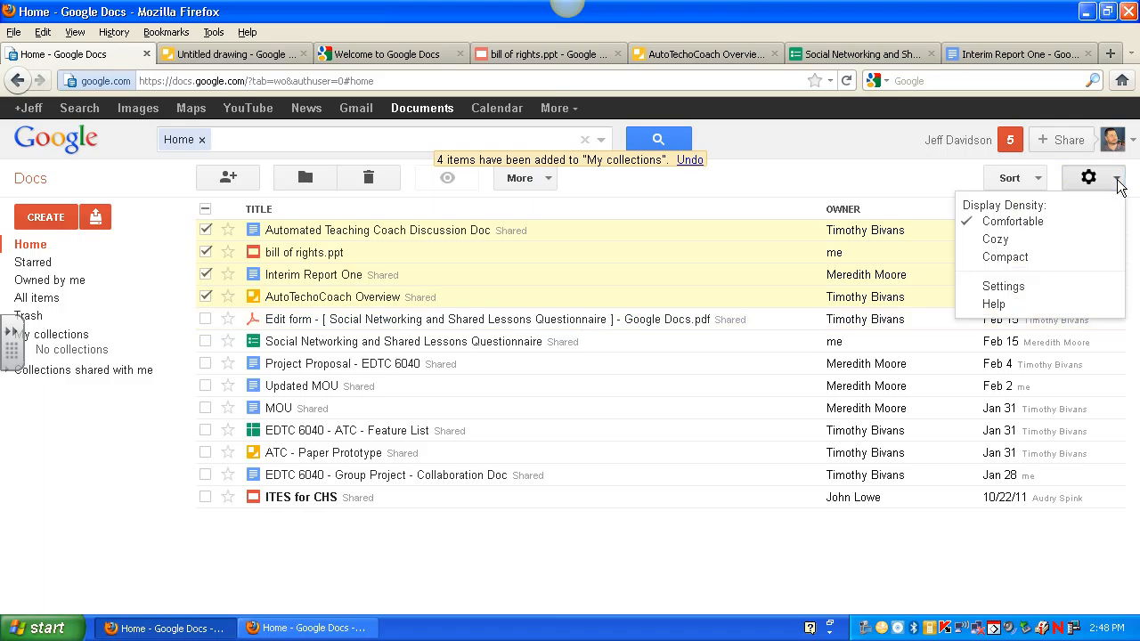
click(966, 241)
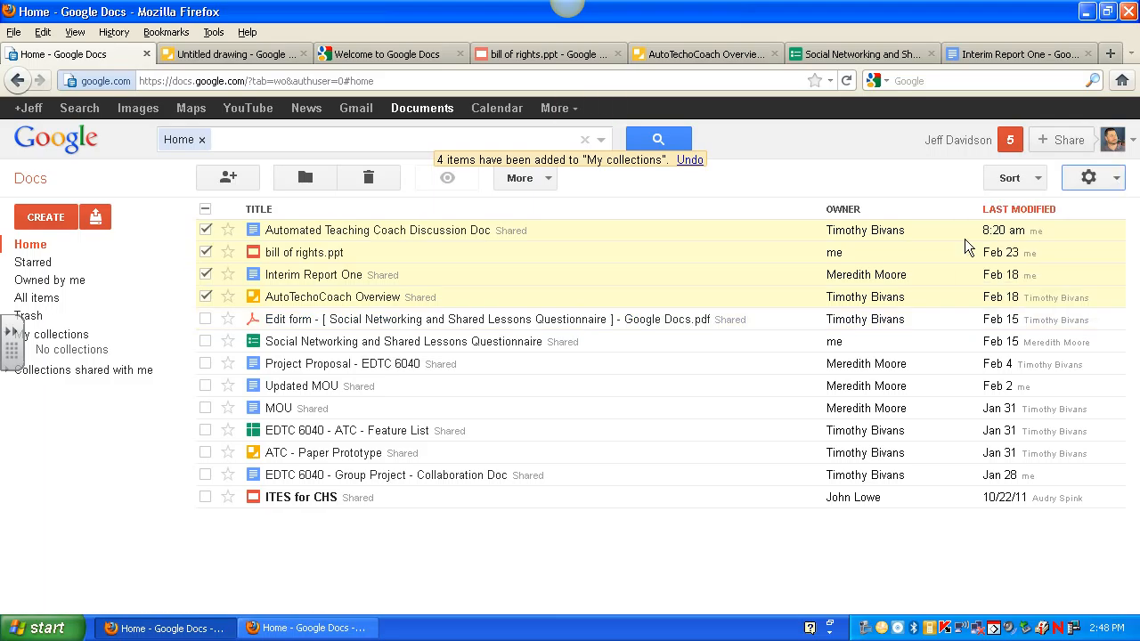
click(1113, 182)
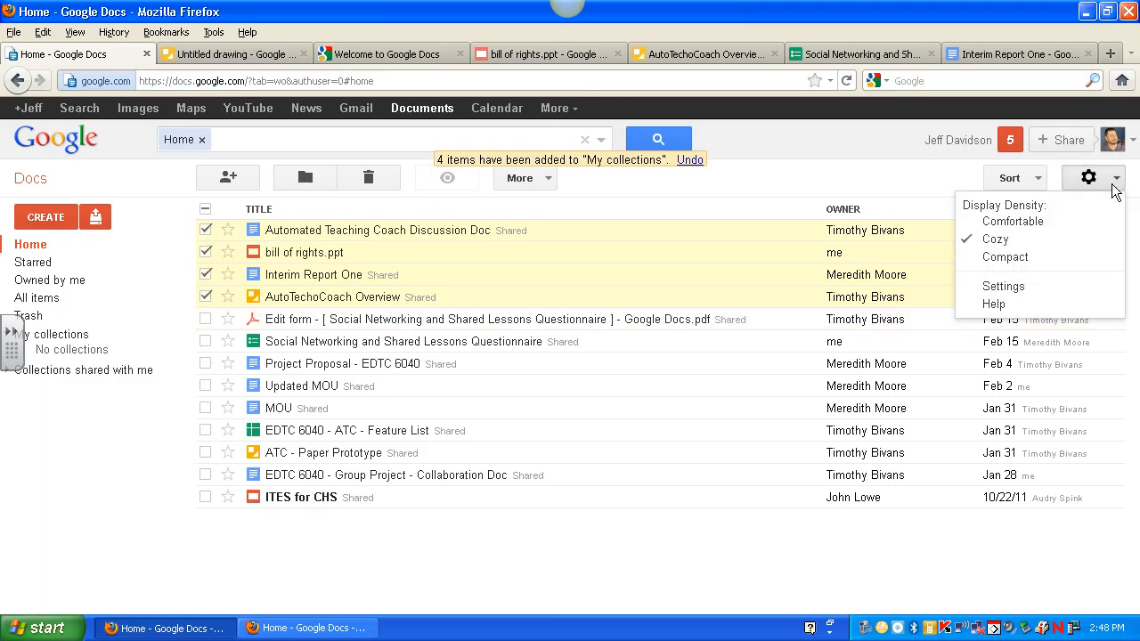
click(967, 258)
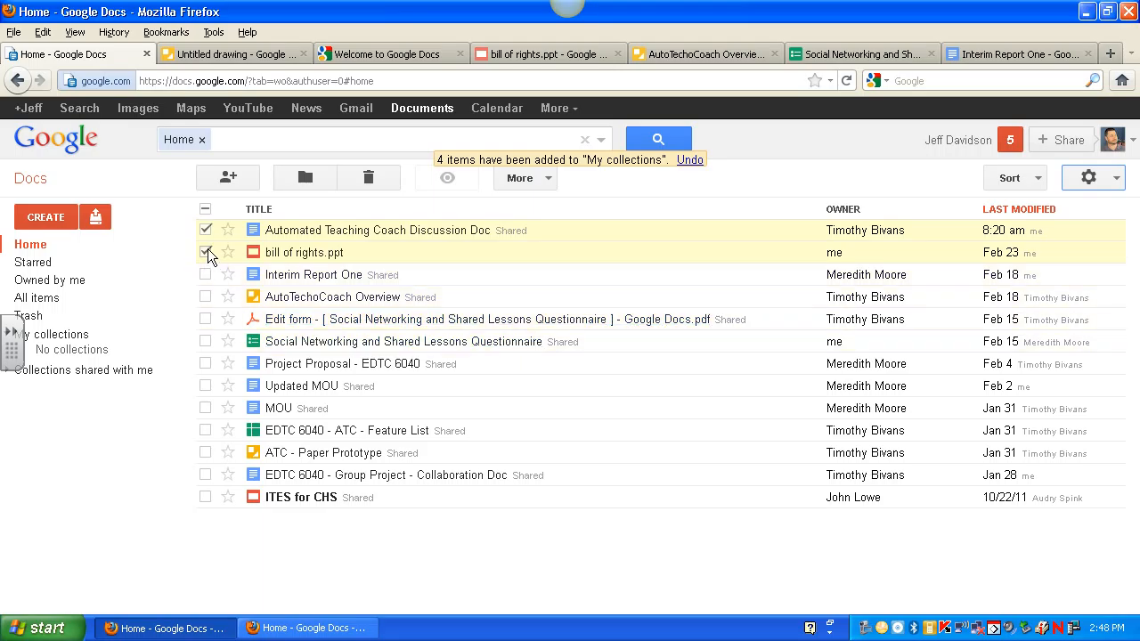
Step: Deselect all the selected files in the document list
click(206, 252)
click(206, 230)
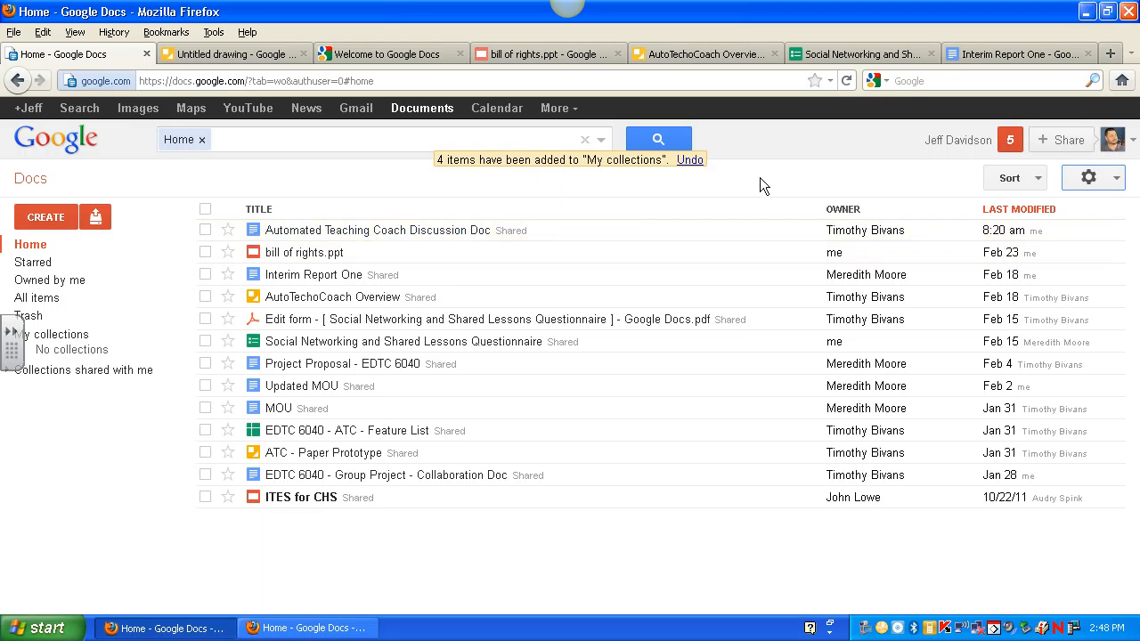